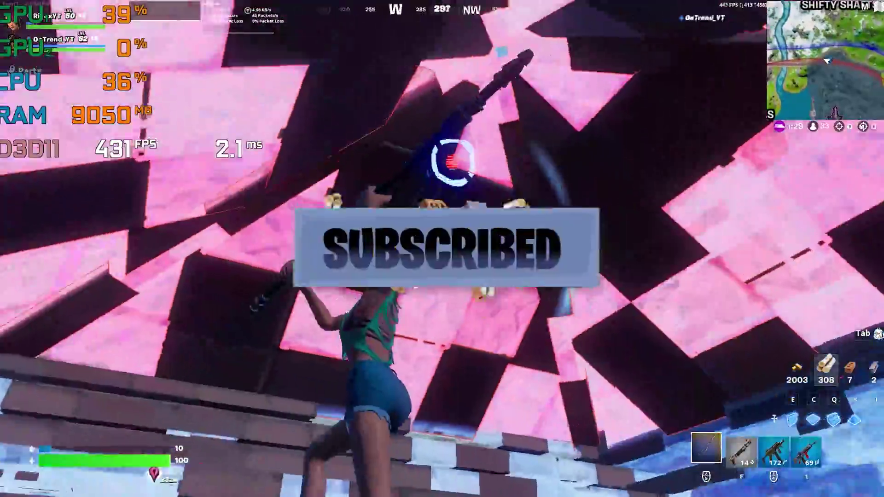
key(q)
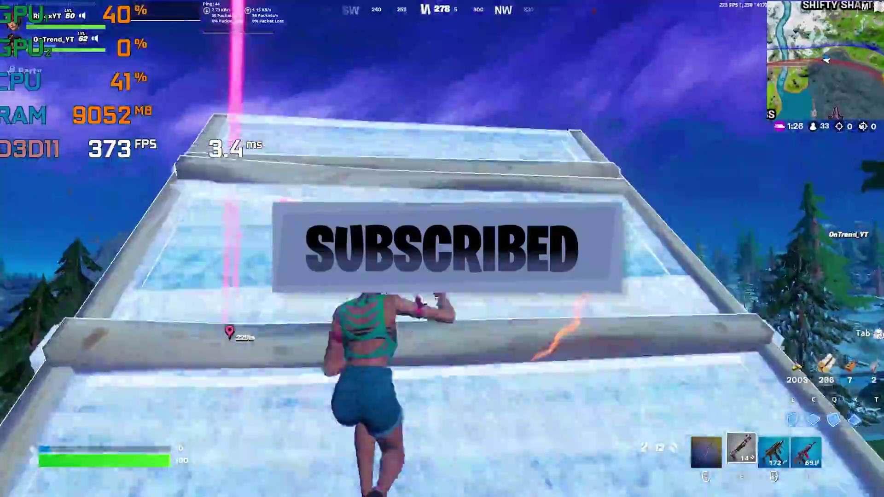
key(f)
click(442, 248)
key(1)
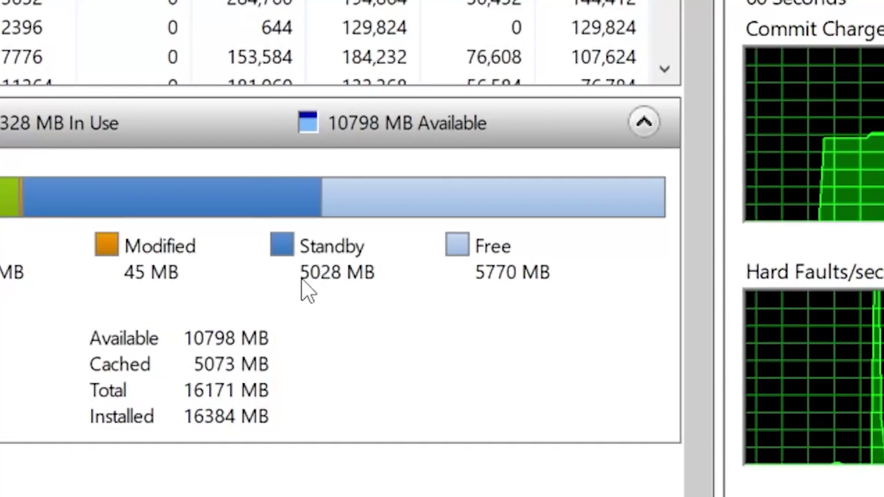
mouse_move(308, 290)
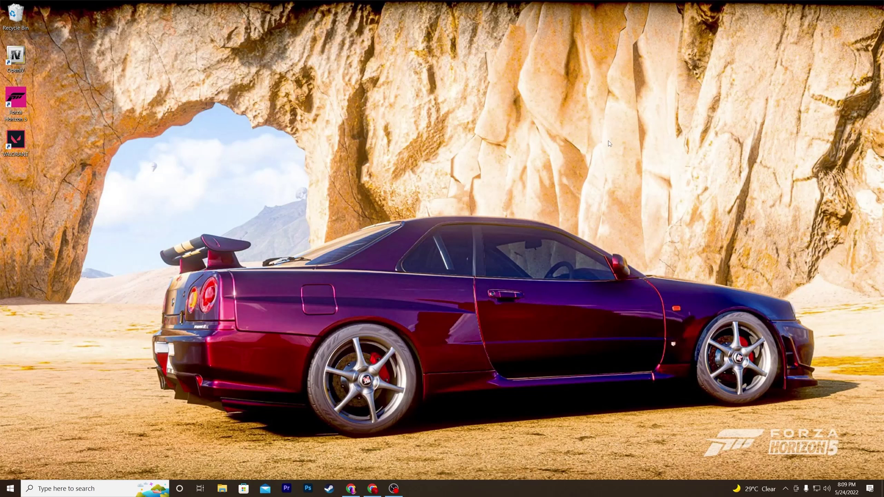
- Switch to Chrome and open the Empty Standby List post from the Softwares category of the UPTO Packs site
click(373, 490)
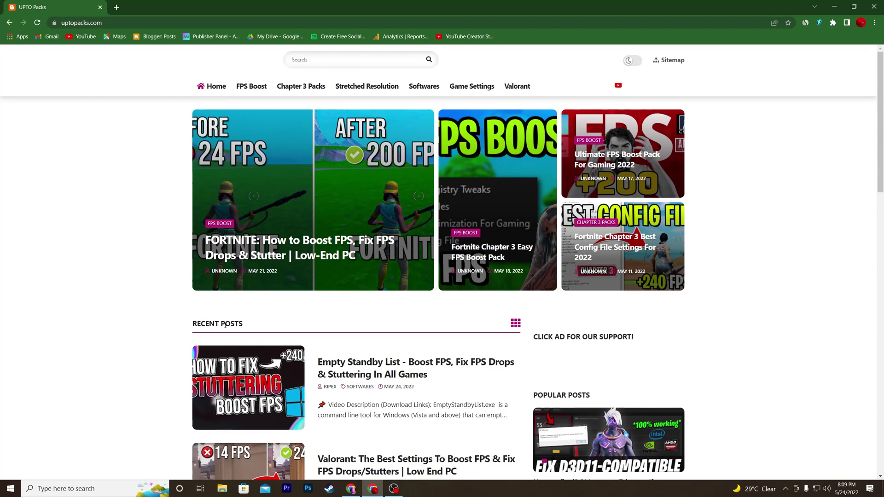
scroll(205, 347, down, 1)
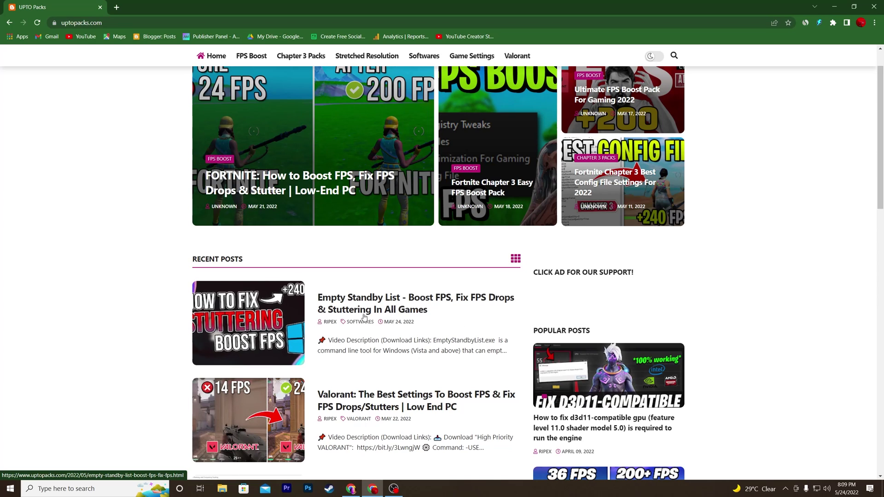
scroll(440, 191, up, 2)
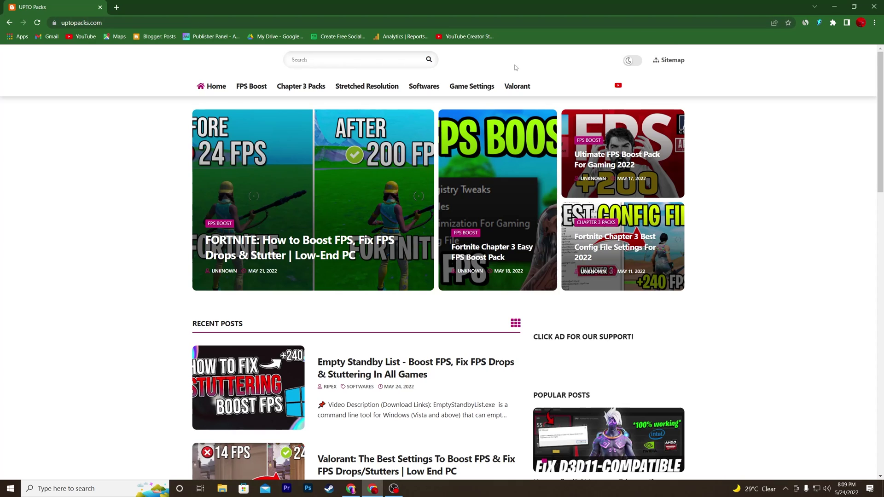
click(428, 89)
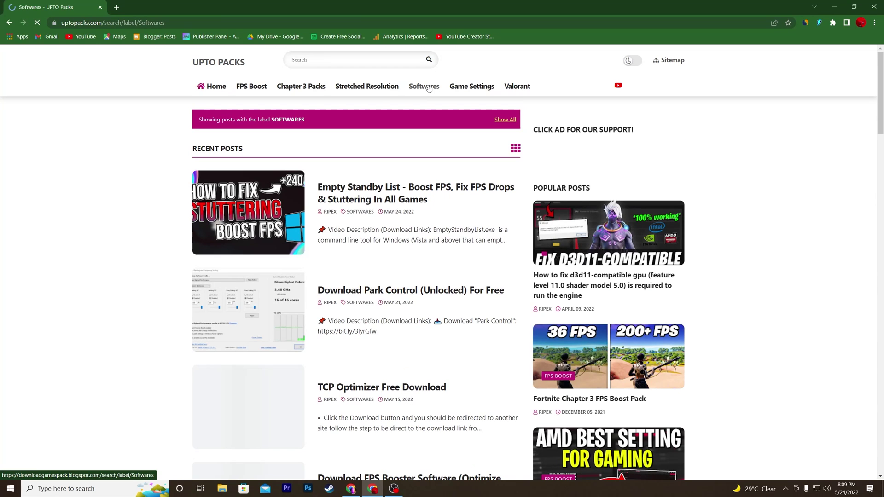
click(261, 207)
- Download EmptyStandbyList.exe through the "Empty Standby List" download link in the post
scroll(301, 237, down, 6)
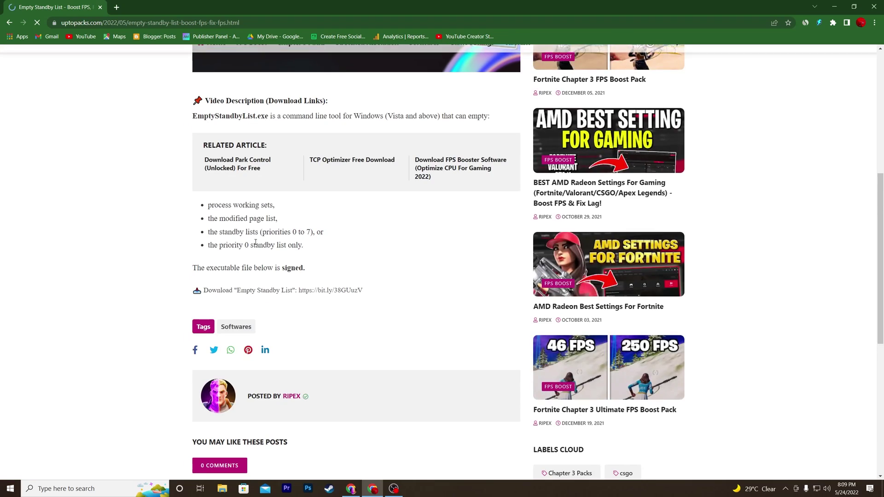
click(344, 293)
click(440, 281)
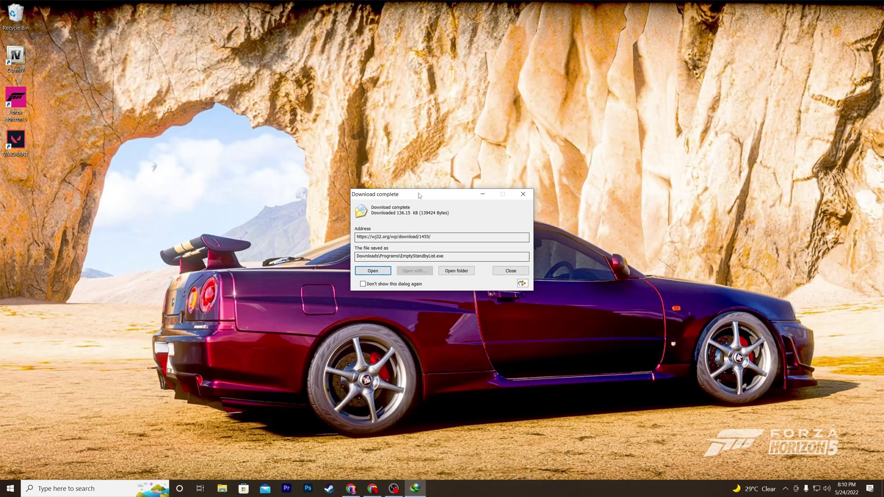
- Move the downloaded EmptyStandbyList.exe onto the desktop and close the download dialog
drag(419, 195, 315, 160)
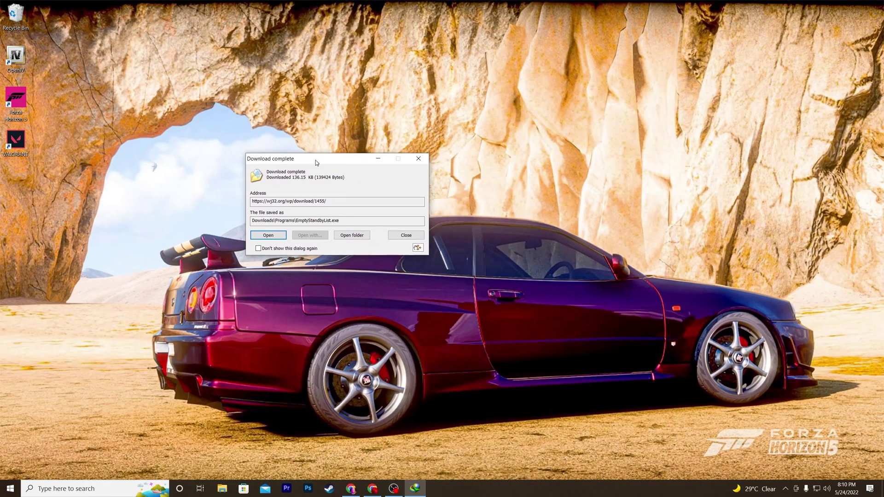
drag(617, 179, 645, 156)
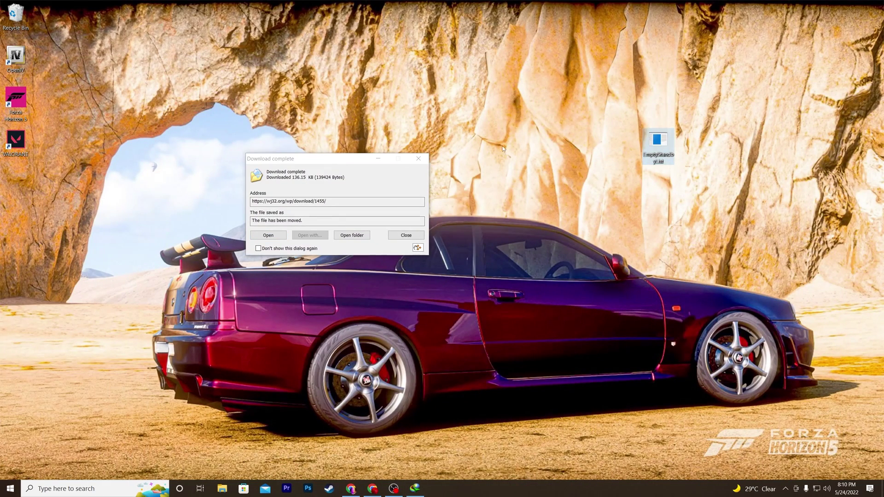
click(418, 158)
- Create a desktop folder named "Empty Standby list" and move the EmptyStandbyList program into it
right_click(457, 96)
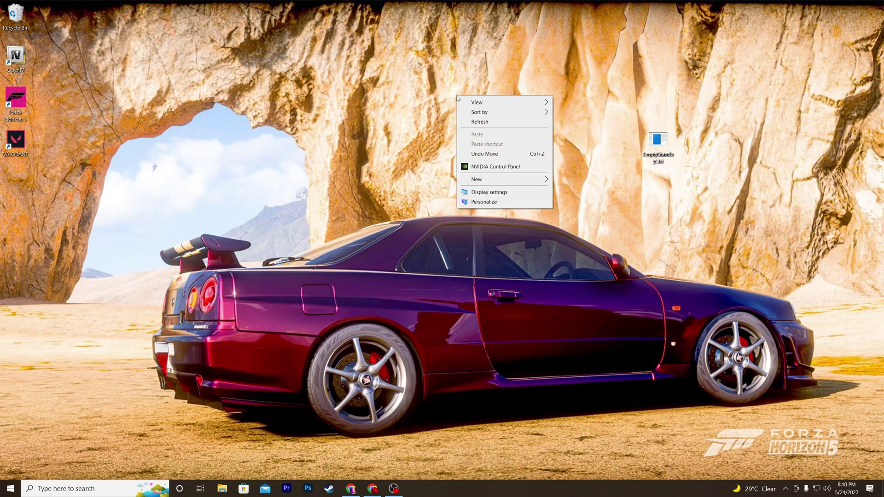
mouse_move(476, 182)
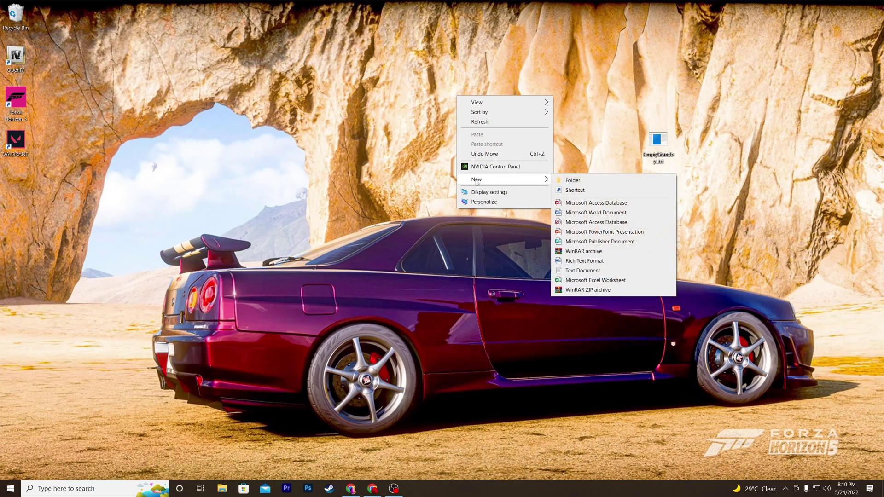
click(566, 181)
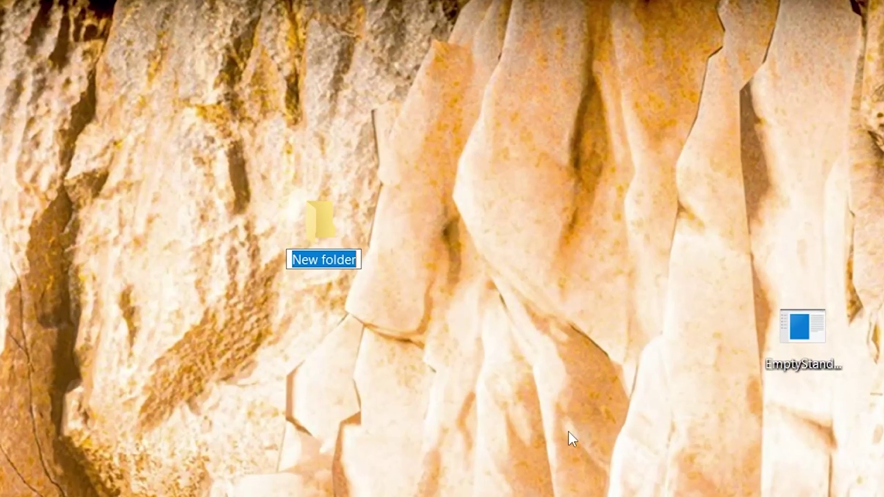
text(Em)
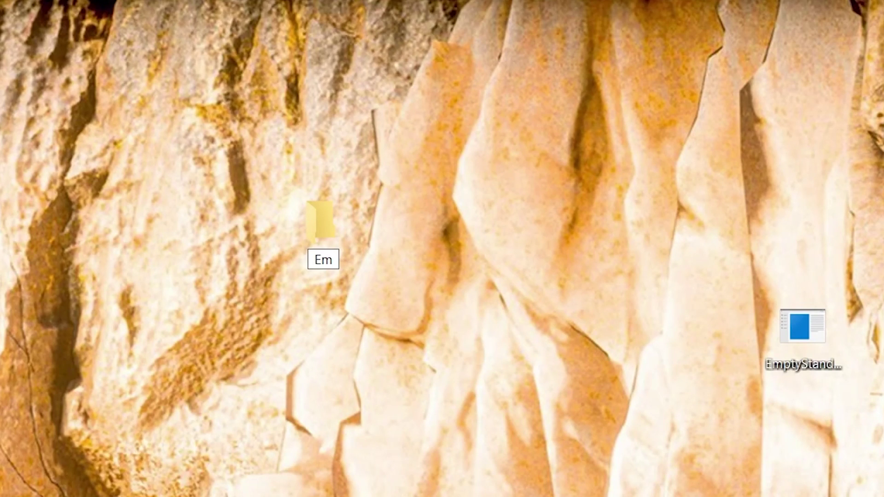
text(pty Sta)
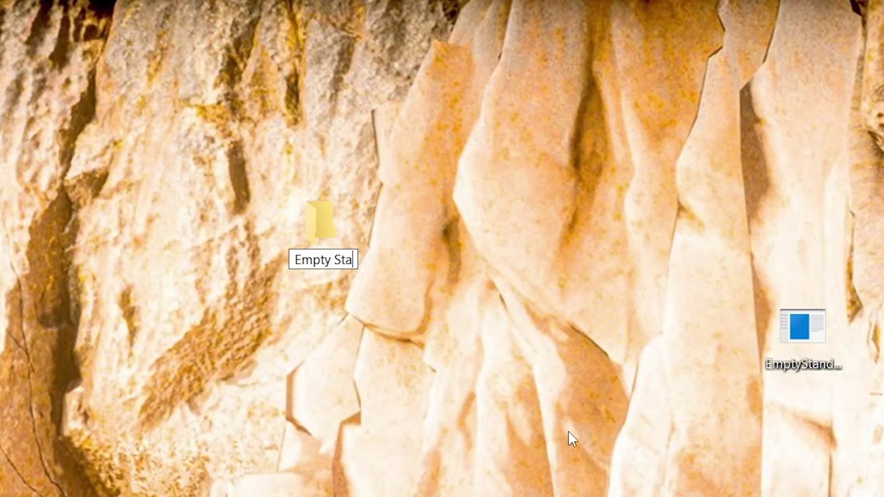
text(ndby list)
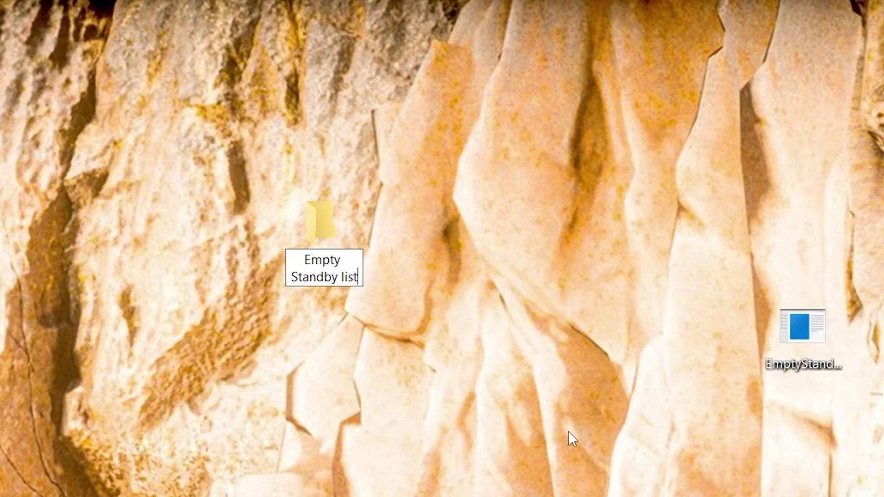
key(Return)
drag(797, 371, 348, 247)
- Set the EmptyStandbyList program inside the new folder to always run as an administrator, and apply the change
double_click(349, 247)
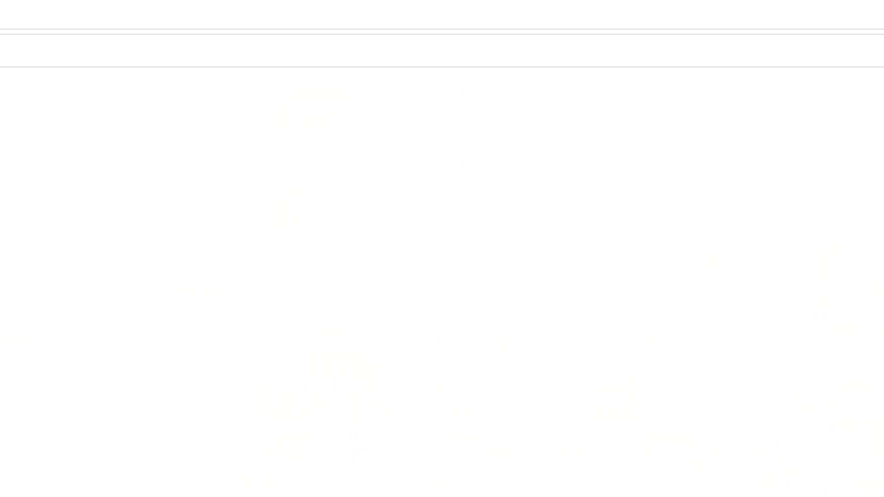
right_click(170, 31)
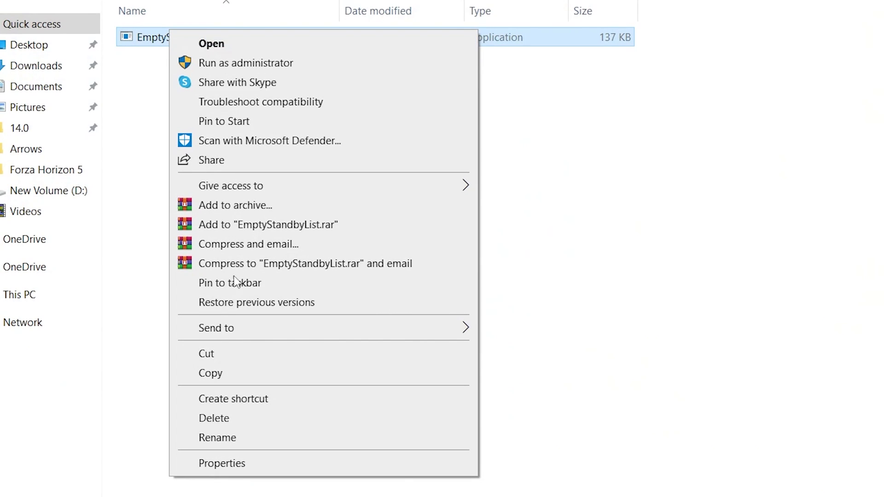
click(236, 461)
drag(292, 43, 627, 85)
click(631, 103)
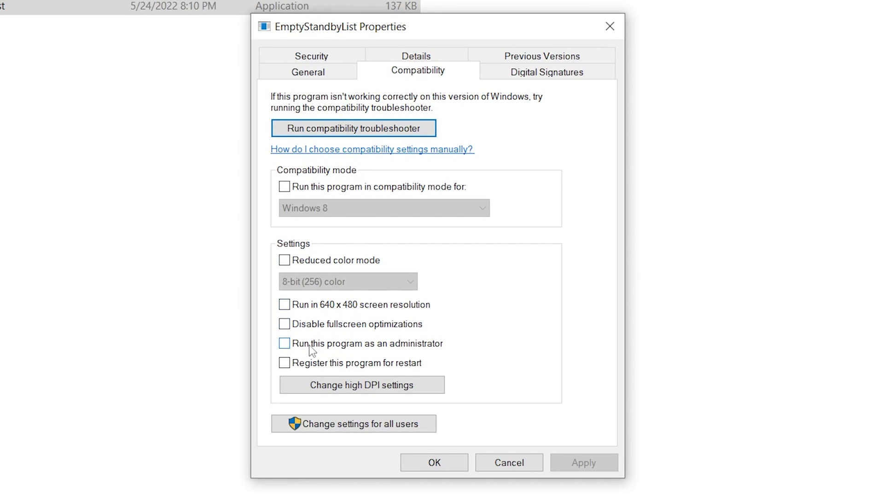
click(395, 348)
click(582, 463)
click(435, 463)
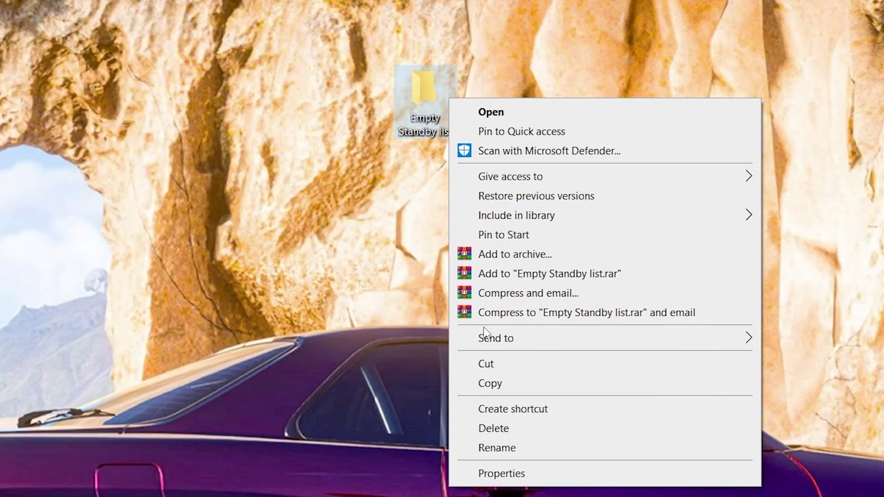
- Move the "Empty Standby list" folder from the desktop to the root of Local Disk (C:), refresh the listing and close File Explorer
click(499, 368)
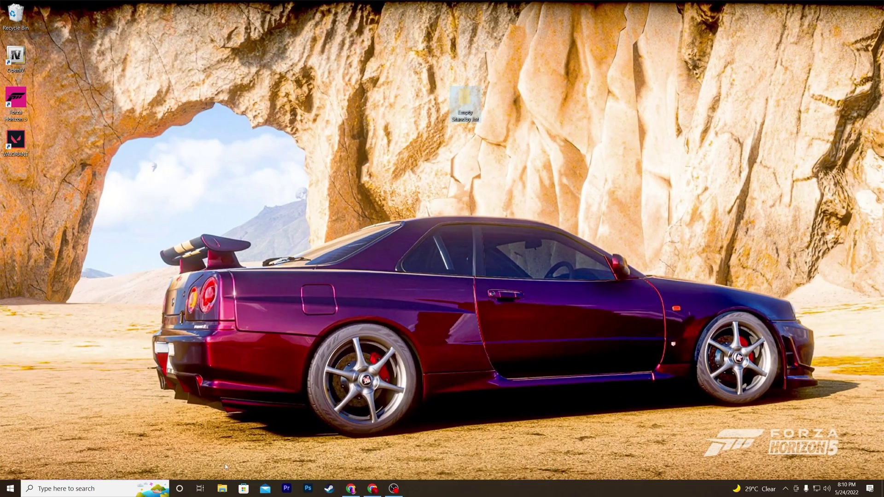
click(222, 489)
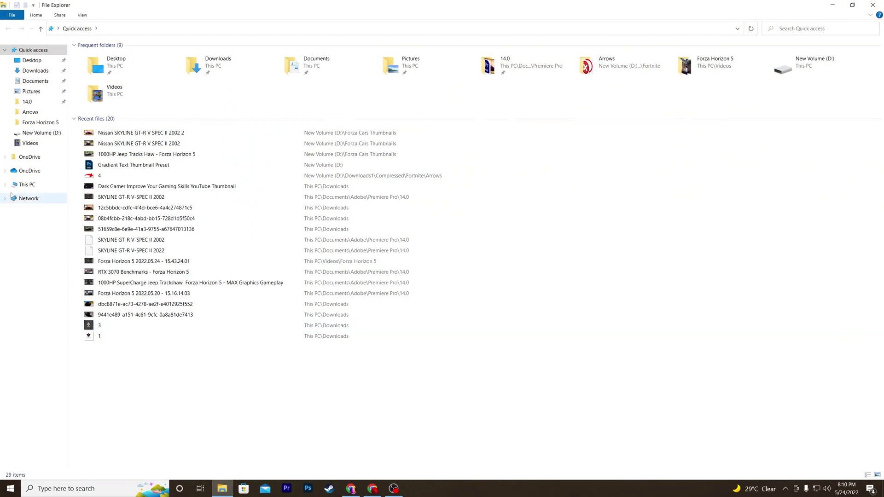
click(31, 185)
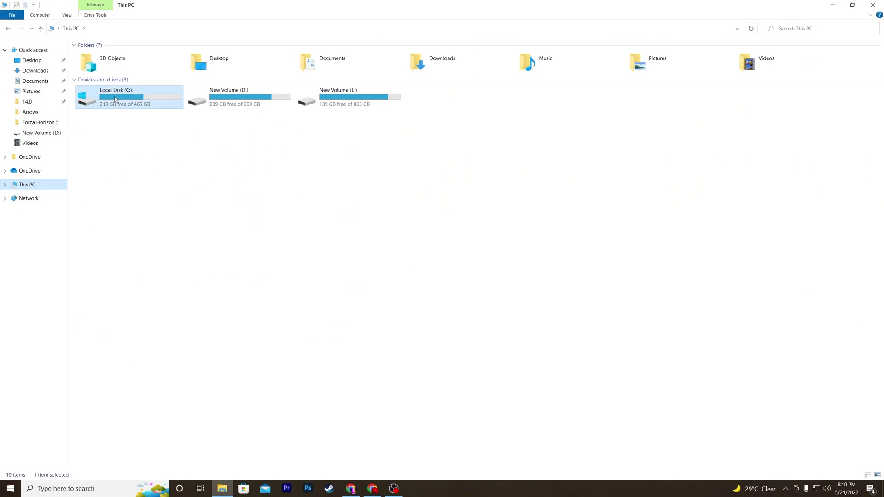
double_click(115, 103)
right_click(142, 153)
click(163, 201)
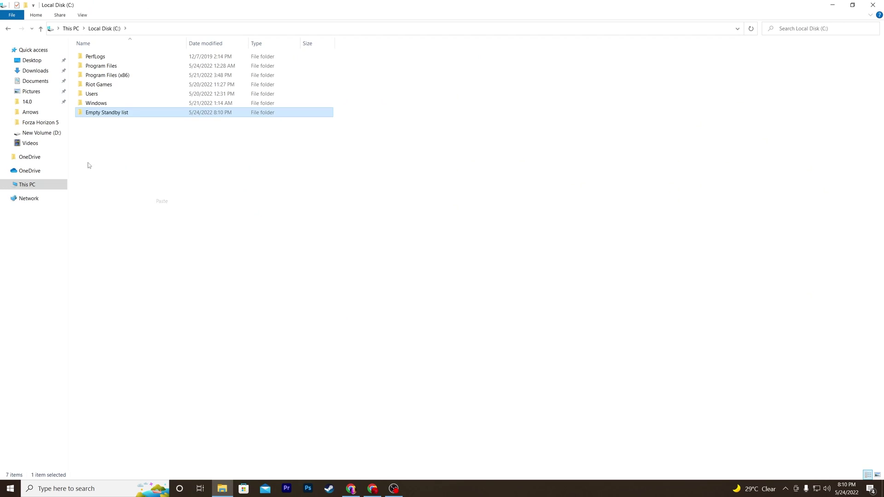
right_click(136, 159)
click(152, 196)
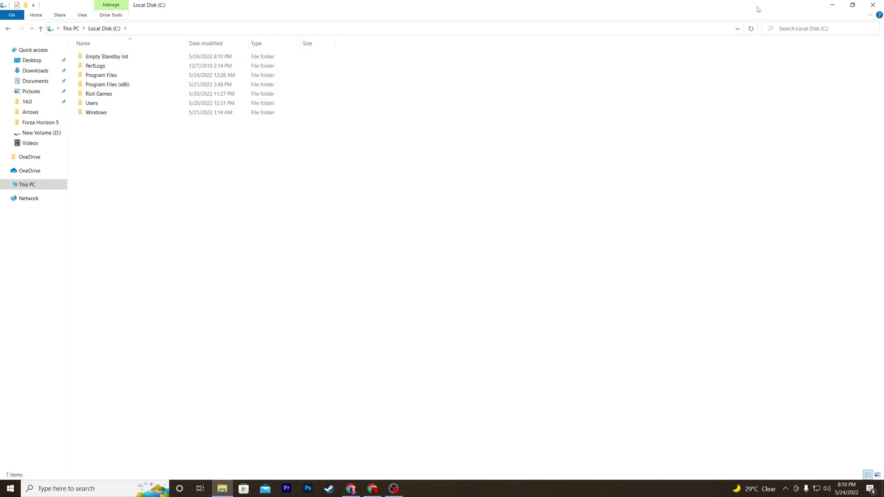
click(873, 5)
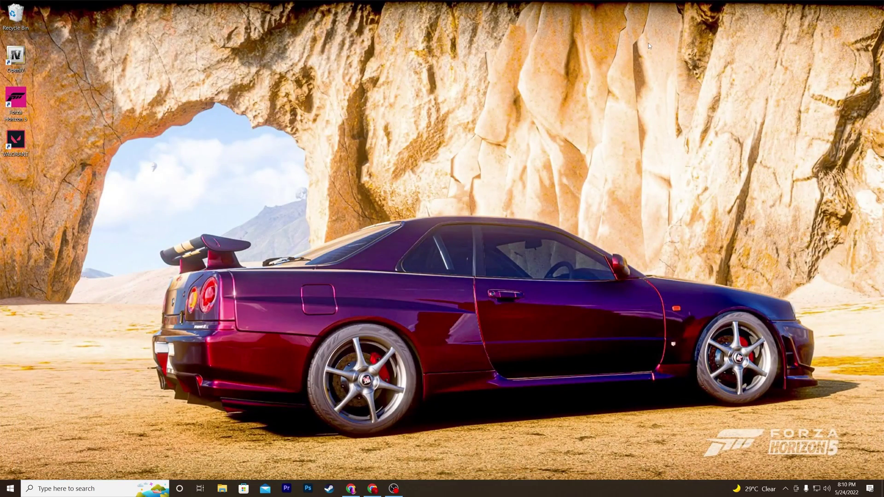
- Find Task Scheduler through the Windows search, run it as administrator and maximize its window
click(61, 491)
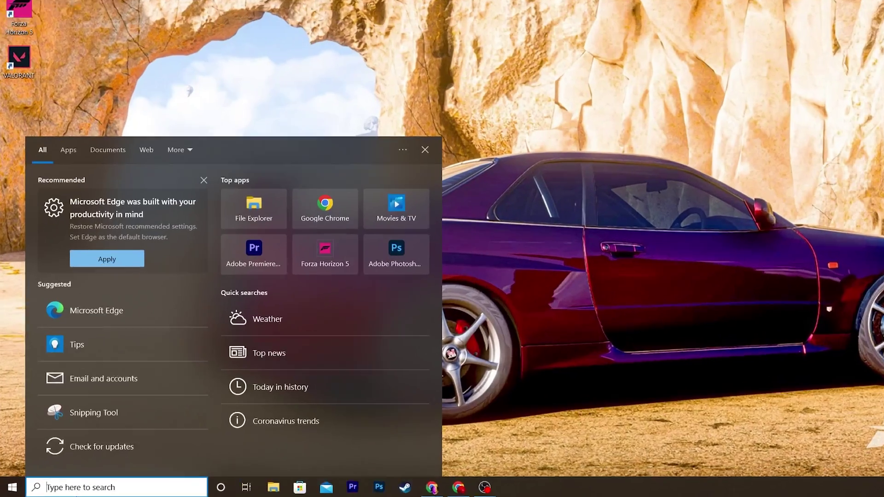
text(task s)
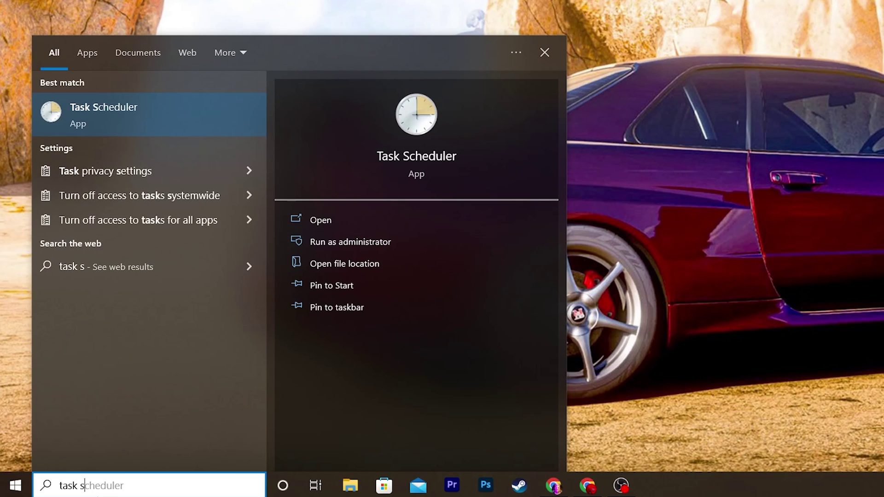
click(336, 250)
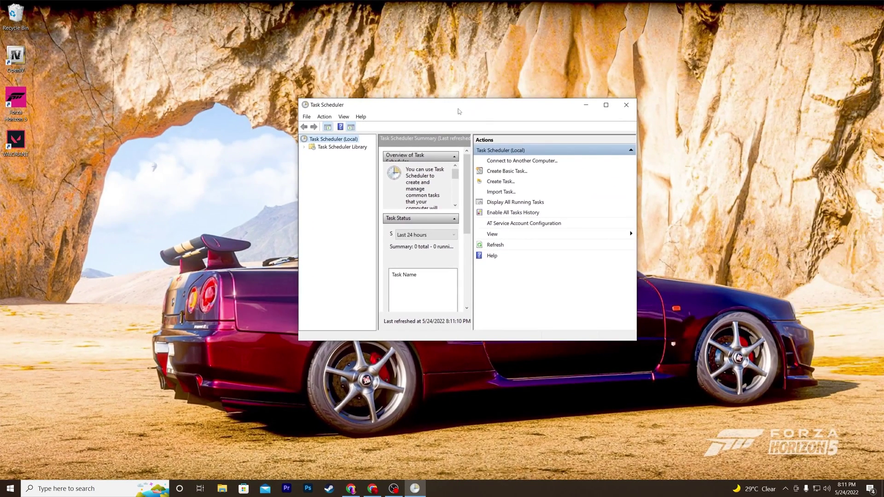
double_click(625, 5)
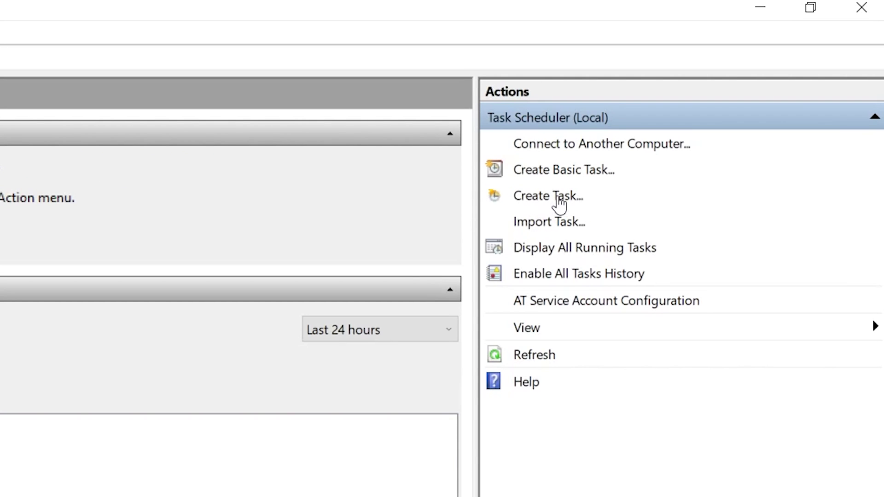
- Start a new task that runs under the SYSTEM account with highest privileges, and mark it as hidden
click(752, 80)
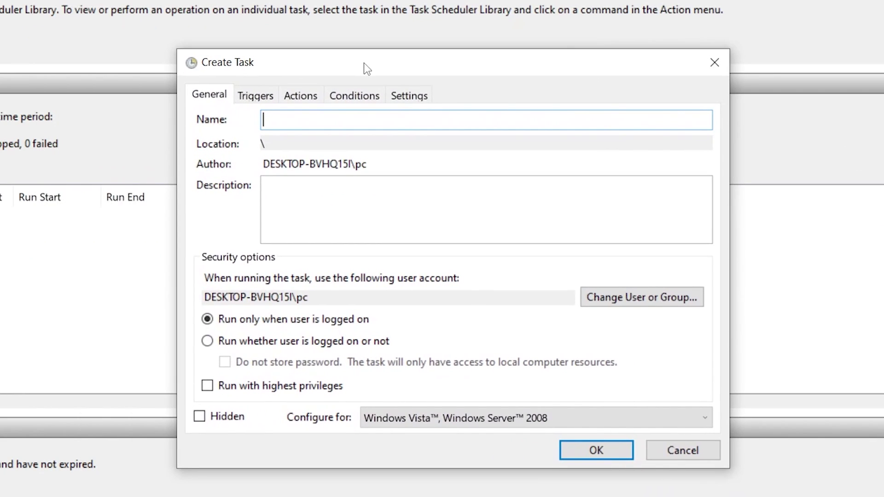
click(657, 304)
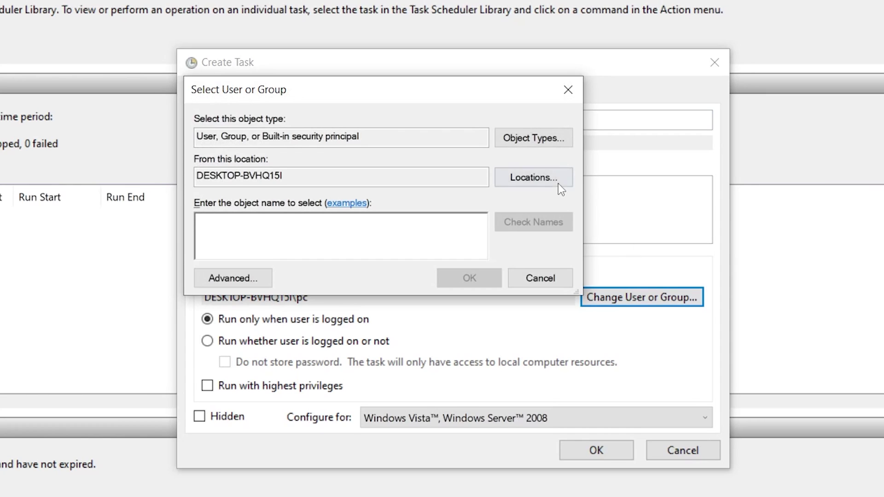
click(225, 282)
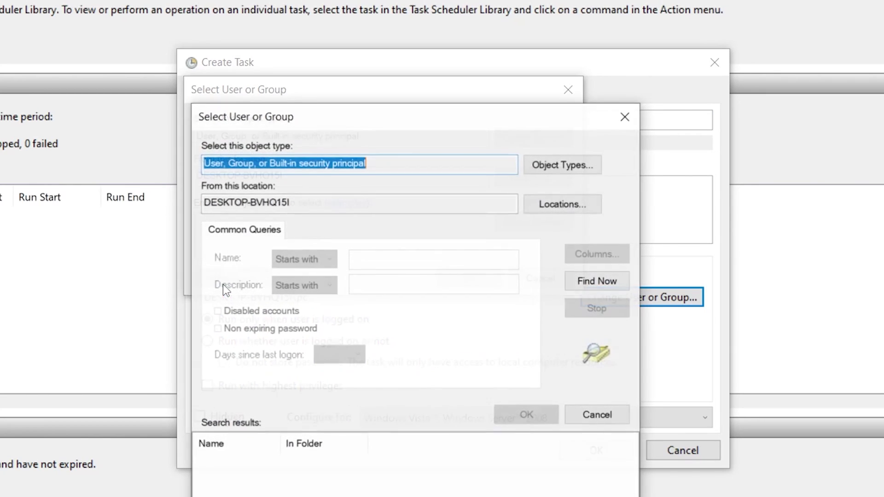
click(591, 279)
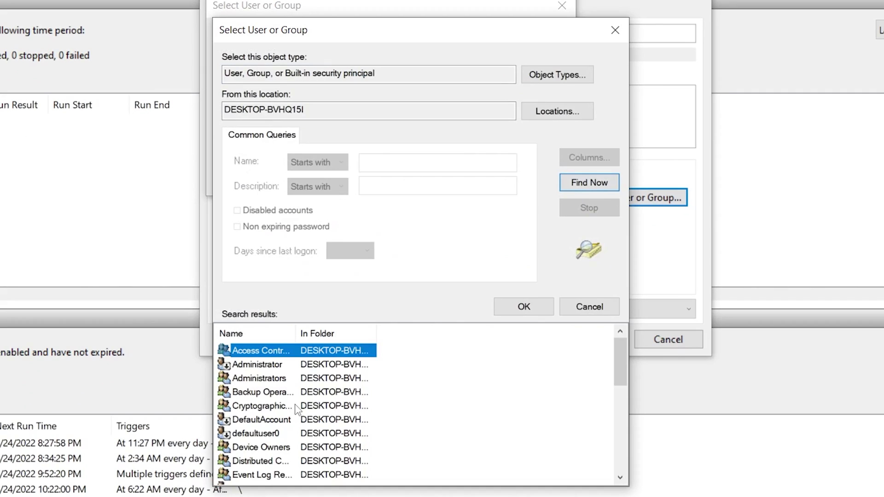
scroll(282, 496, down, 3)
scroll(296, 409, down, 3)
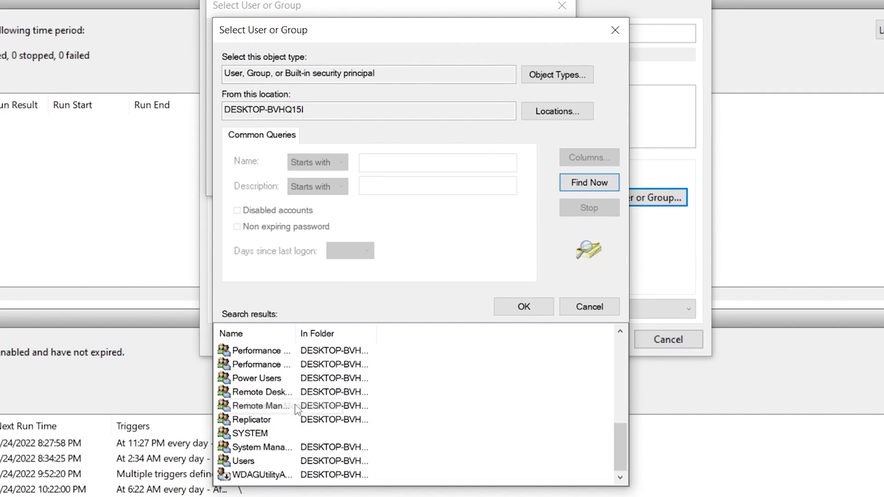
click(254, 436)
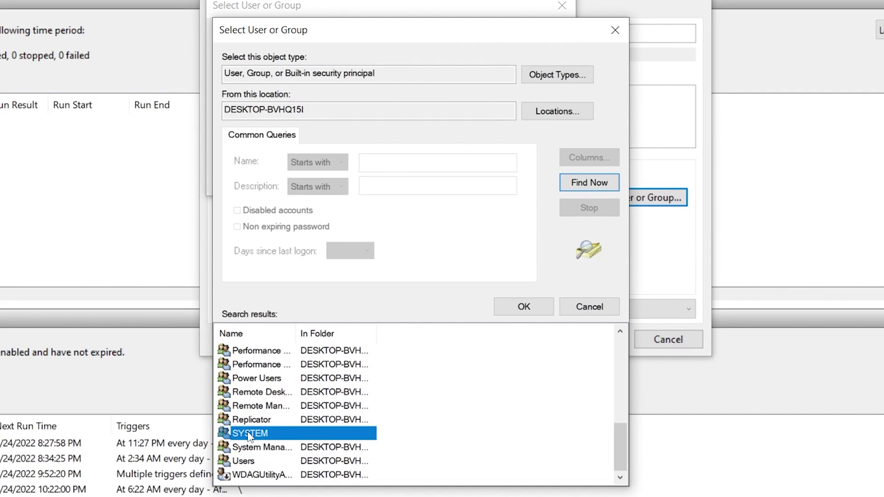
click(532, 305)
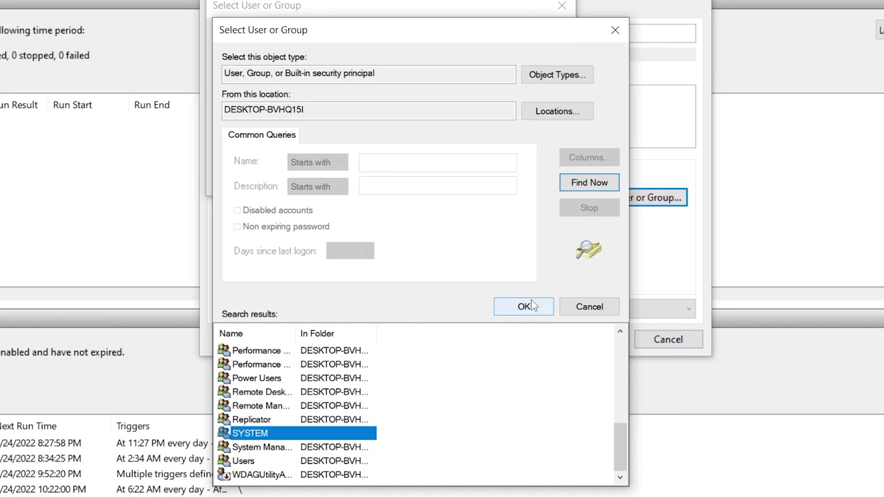
click(469, 180)
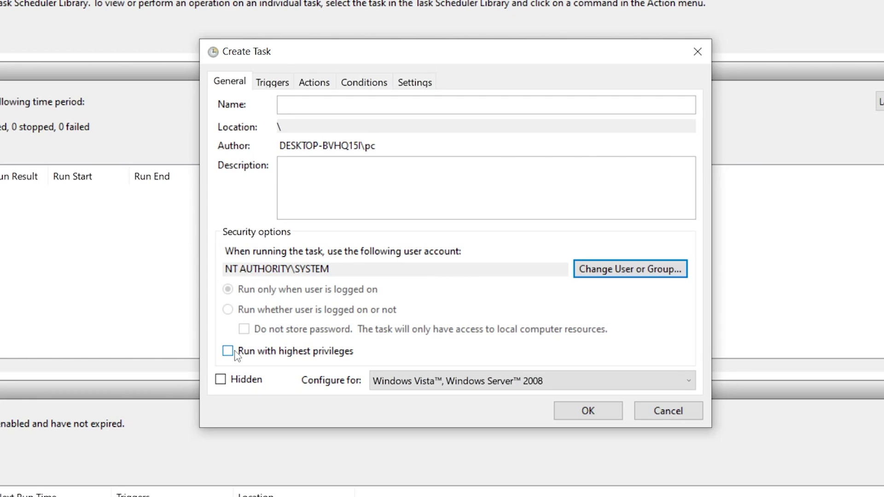
click(273, 353)
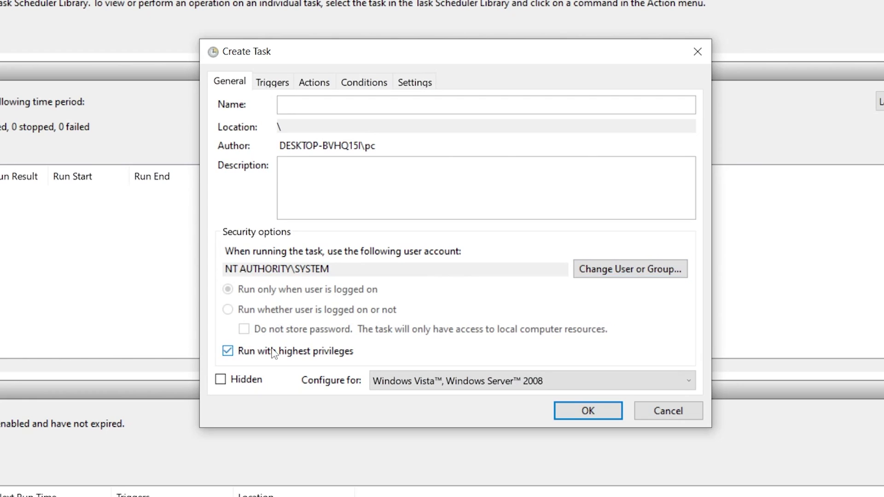
click(235, 383)
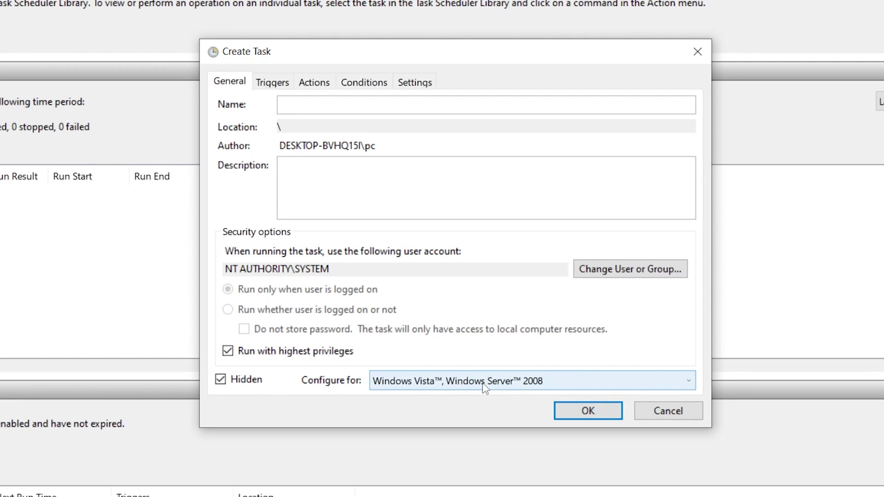
- Add a one-time schedule trigger to the task that repeats every 5 minutes for an indefinite duration
click(274, 84)
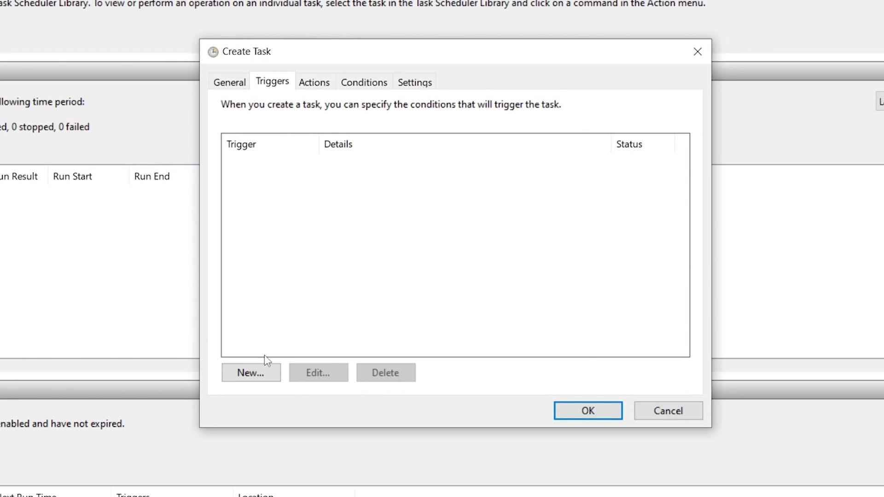
click(251, 375)
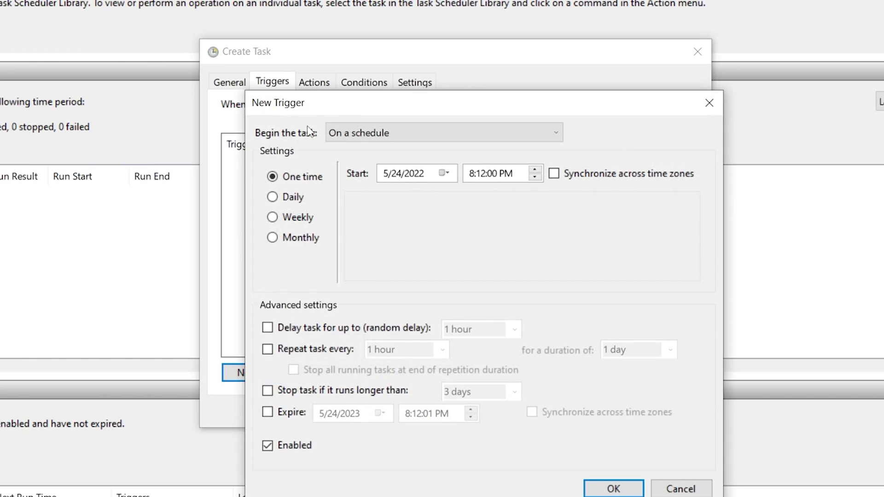
drag(334, 104, 354, 71)
drag(315, 69, 315, 70)
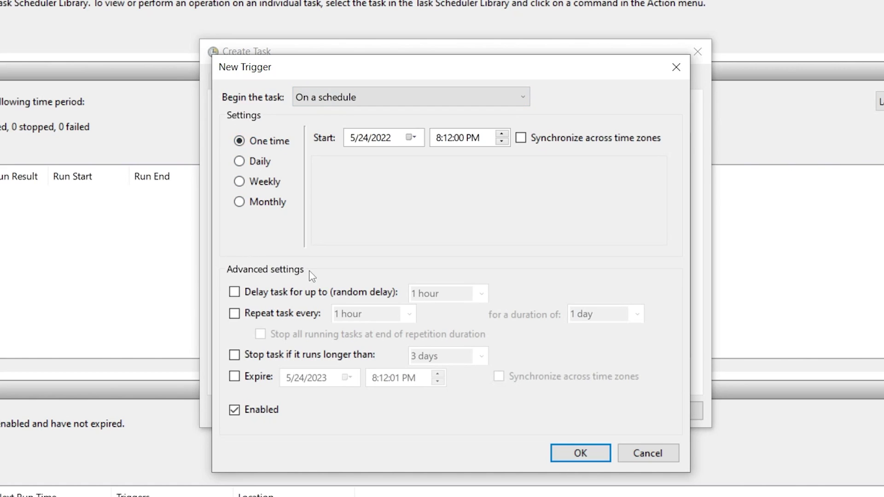
click(276, 317)
click(410, 314)
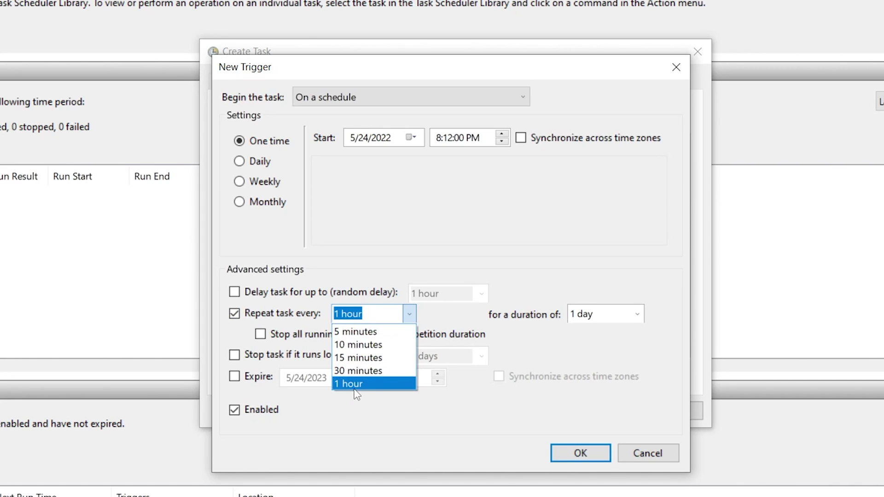
click(349, 332)
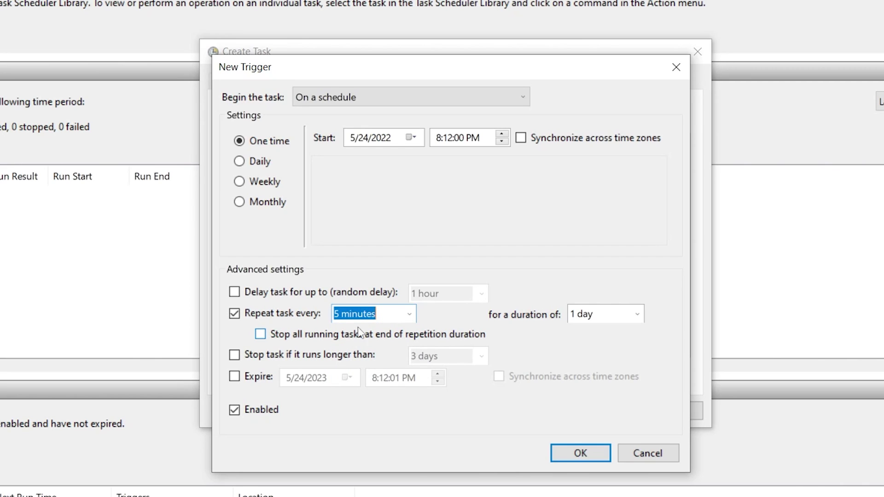
click(381, 318)
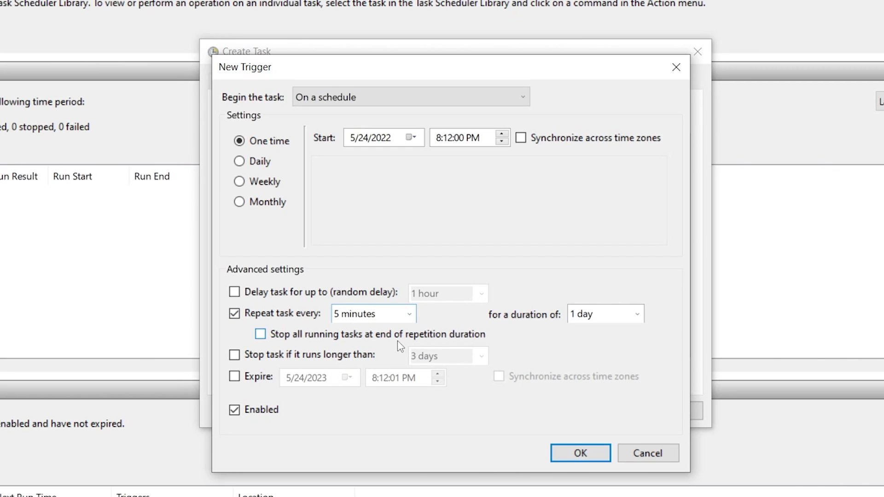
click(636, 318)
click(595, 333)
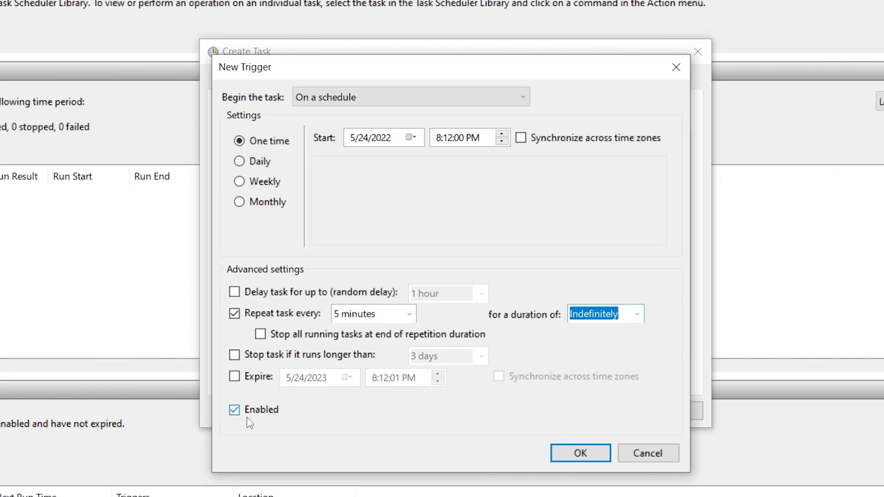
click(595, 455)
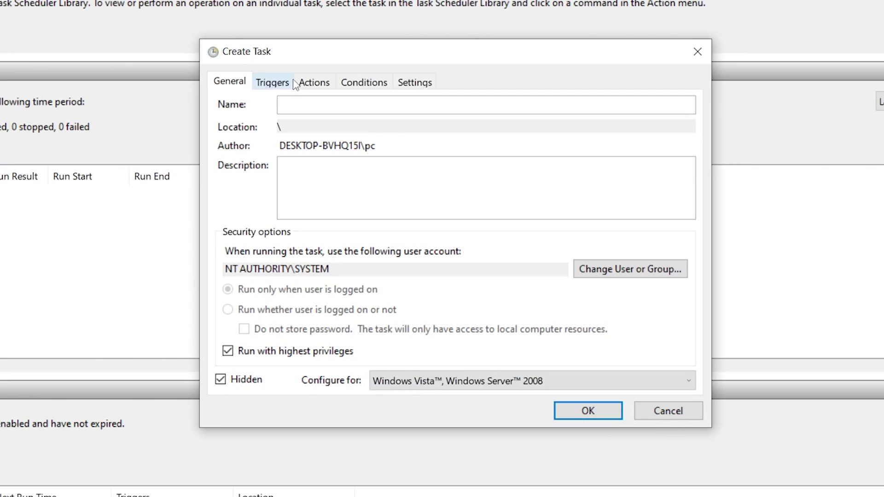
- Add an action that starts the EmptyStandbyList program from the "Empty Standby list" folder on Local Disk (C:)
click(306, 84)
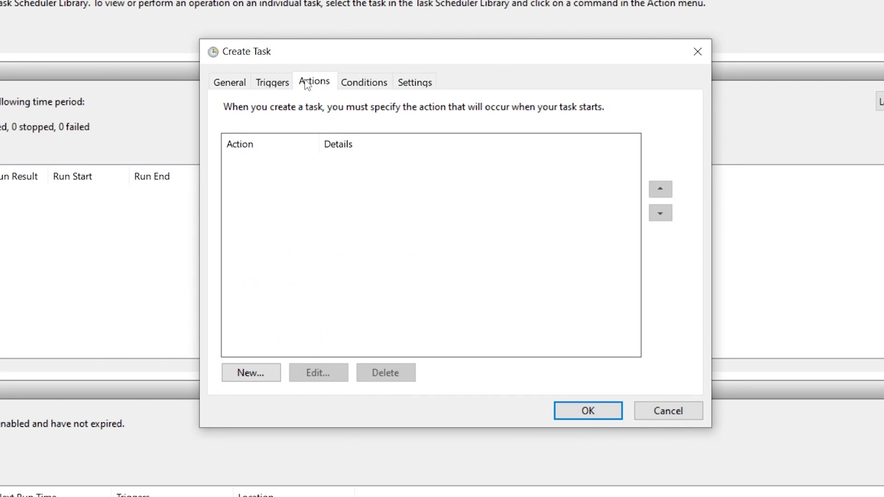
click(252, 374)
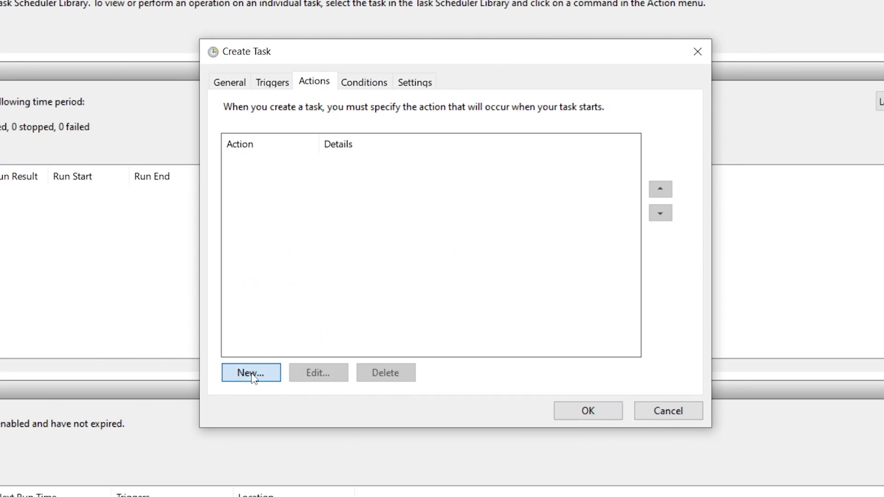
drag(393, 124, 344, 76)
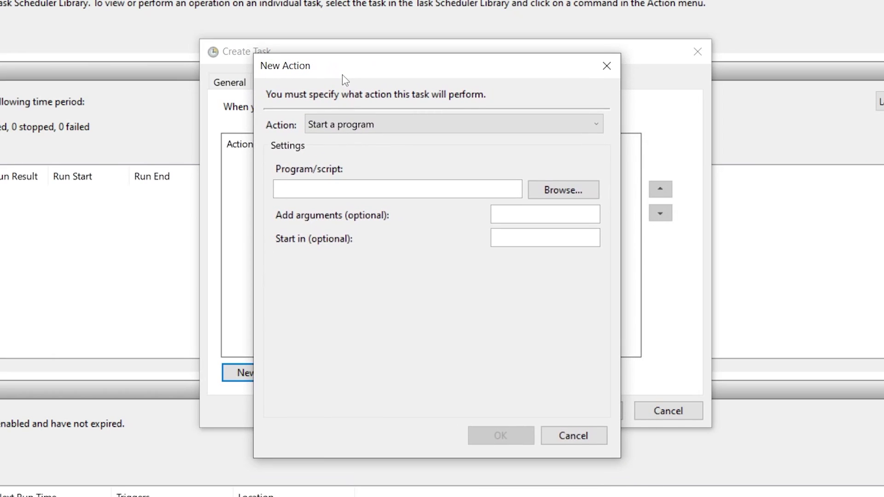
click(570, 190)
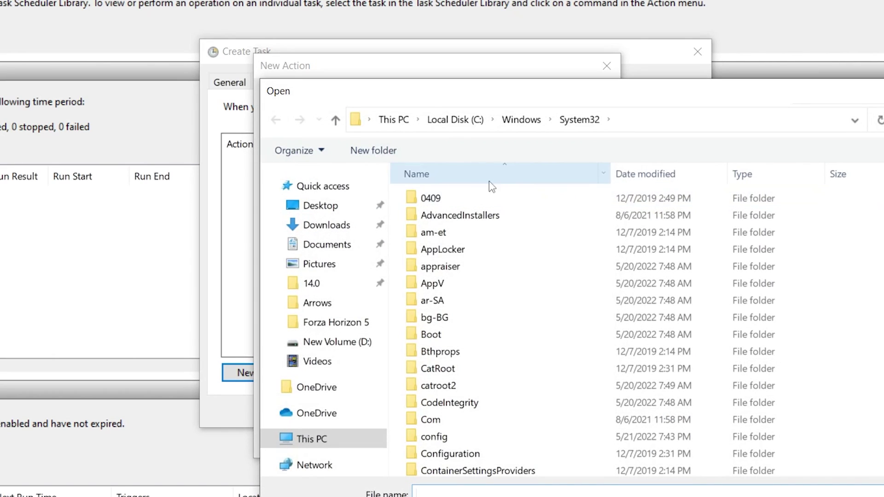
click(304, 440)
double_click(467, 390)
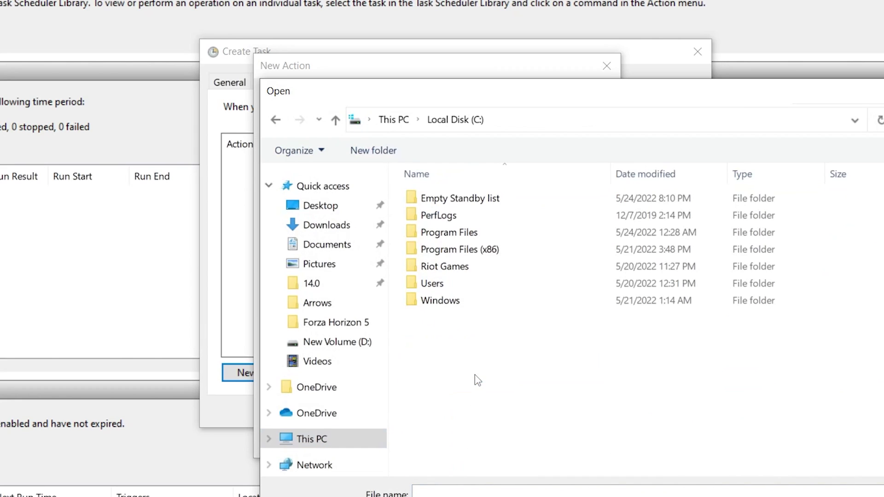
double_click(435, 199)
click(470, 200)
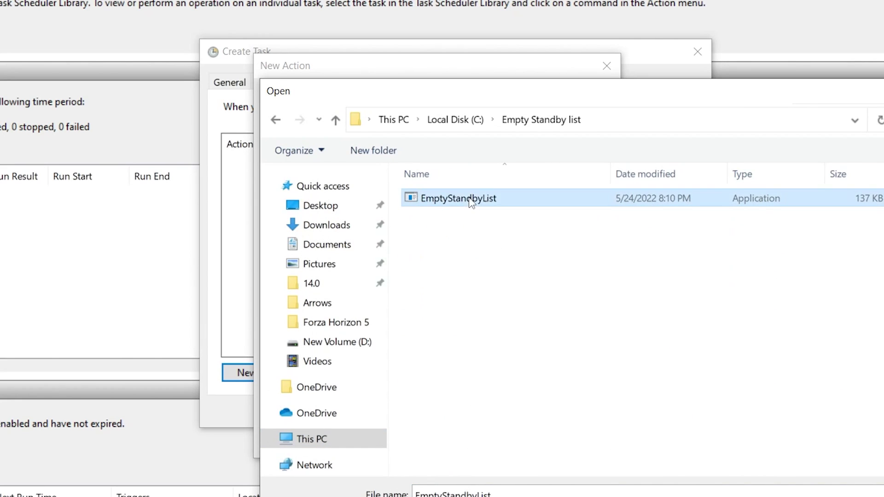
key(Return)
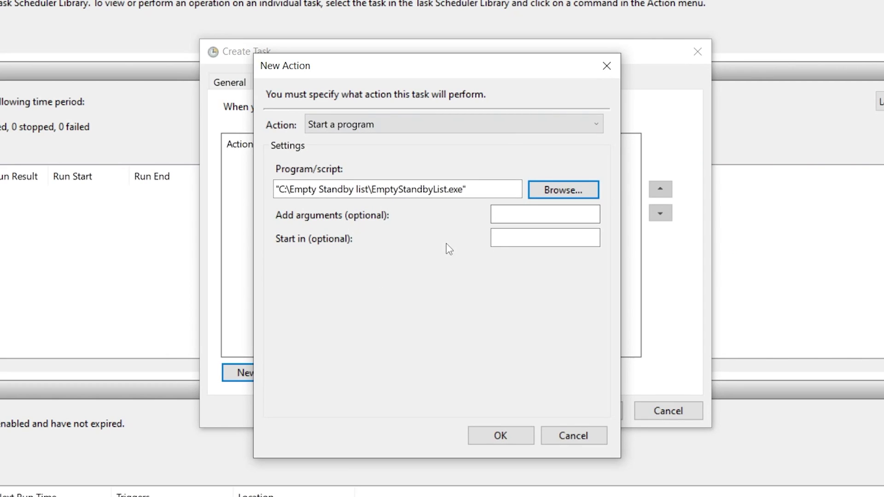
click(504, 434)
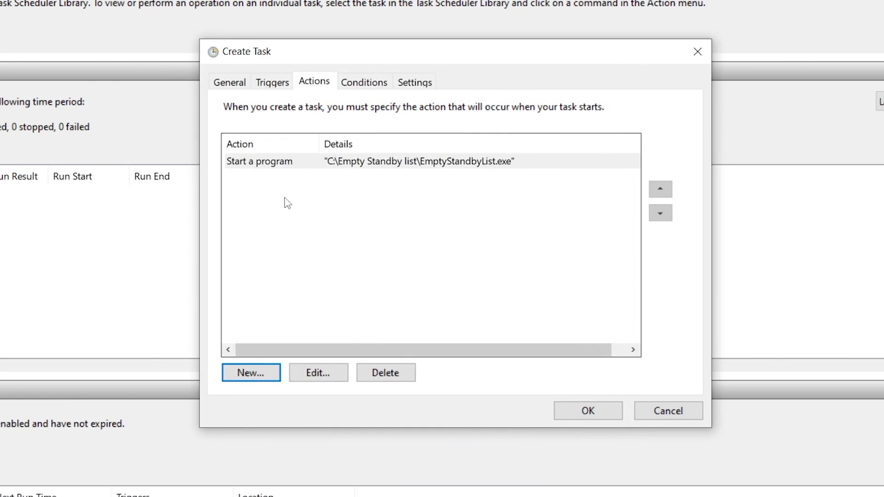
- Name the task "Standby List" and save it
click(230, 82)
click(305, 110)
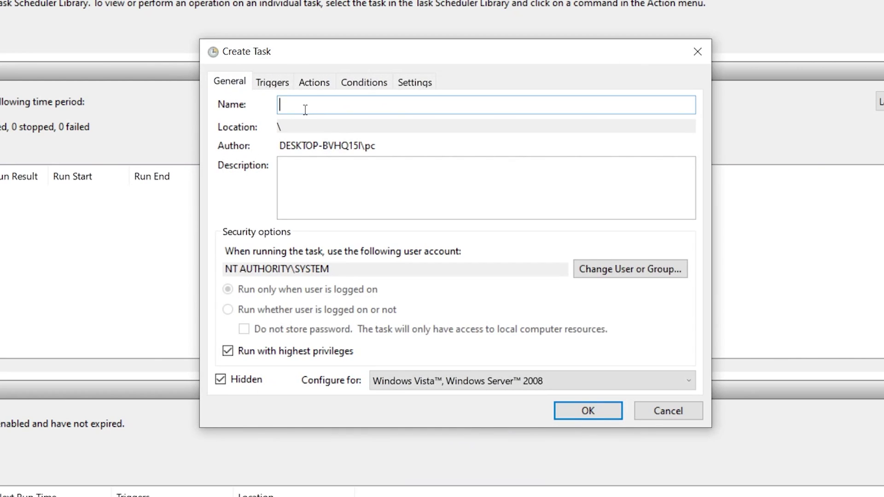
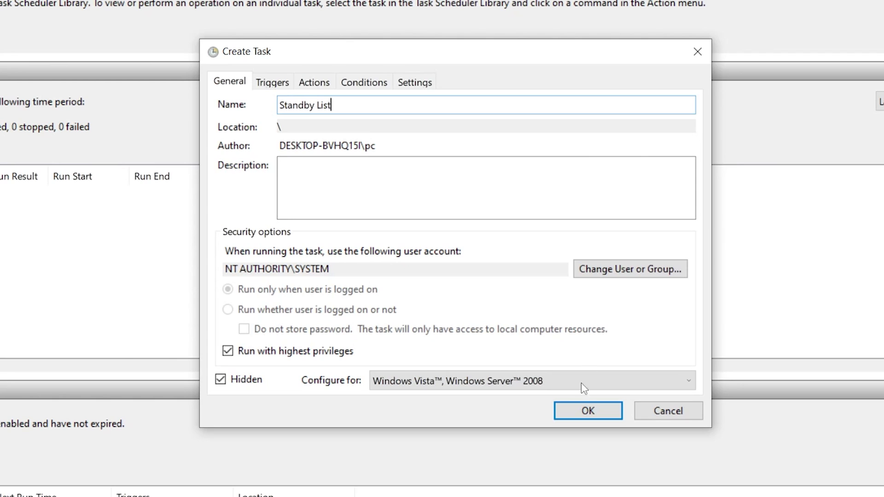
click(589, 410)
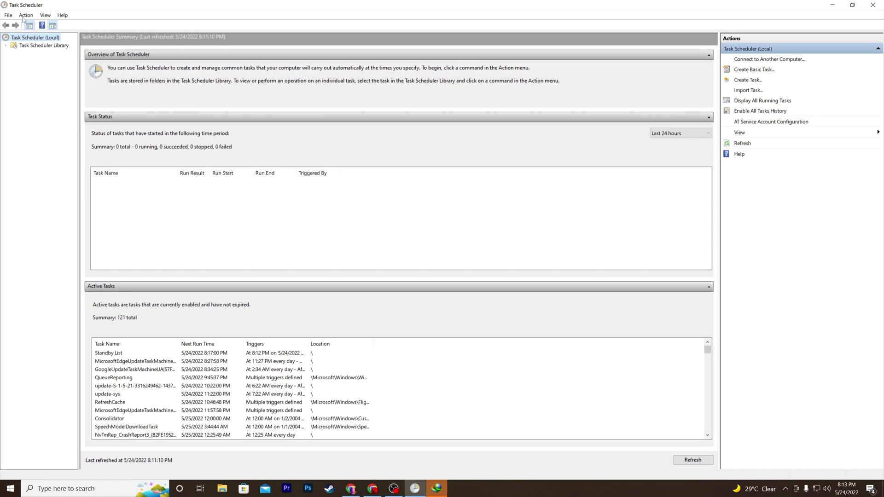
- Locate the Standby List task in the Task Scheduler Library, close Task Scheduler and decline the Internet Download Manager registration
click(36, 46)
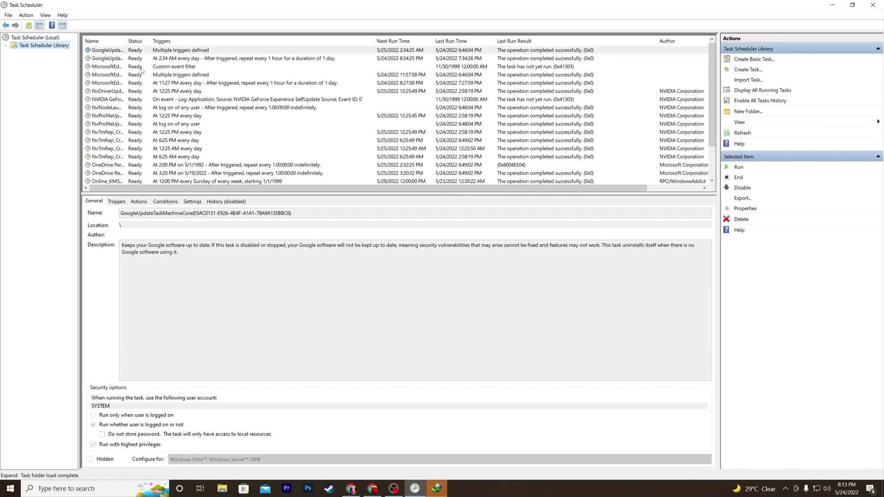
click(109, 91)
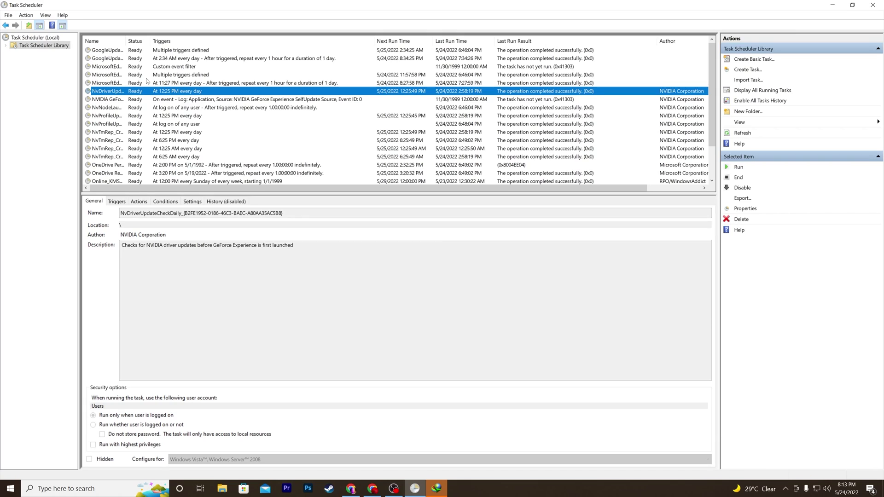
key(s)
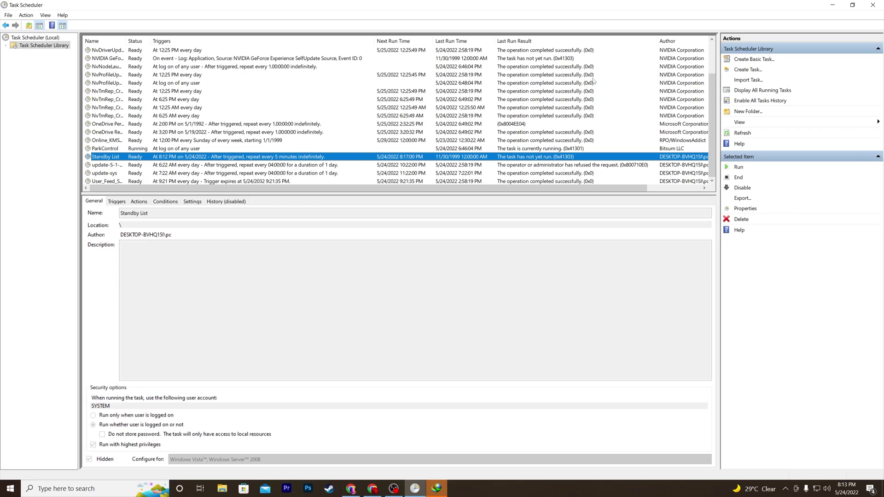
click(873, 5)
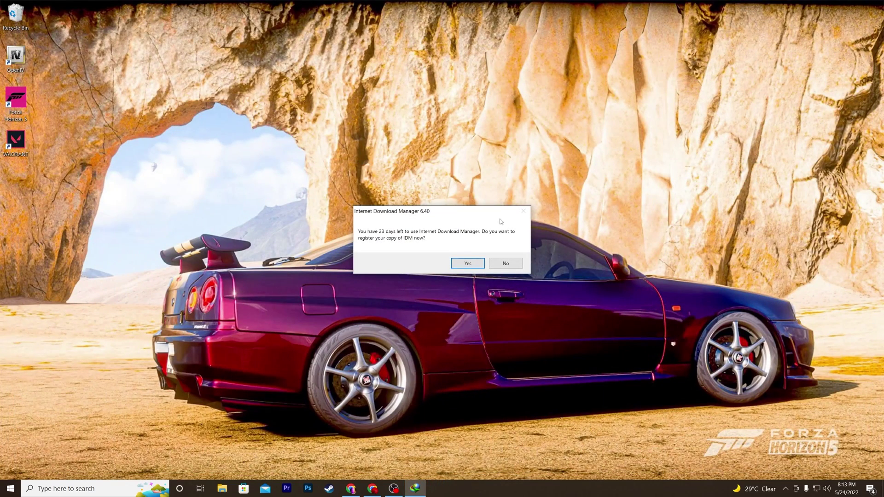
click(511, 263)
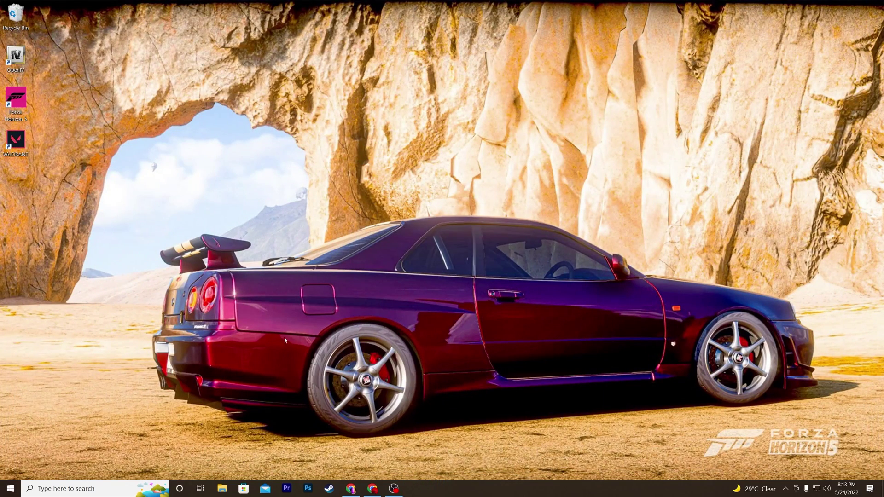
- Open Task Manager, launch Resource Monitor from its performance view and display the memory usage
right_click(513, 489)
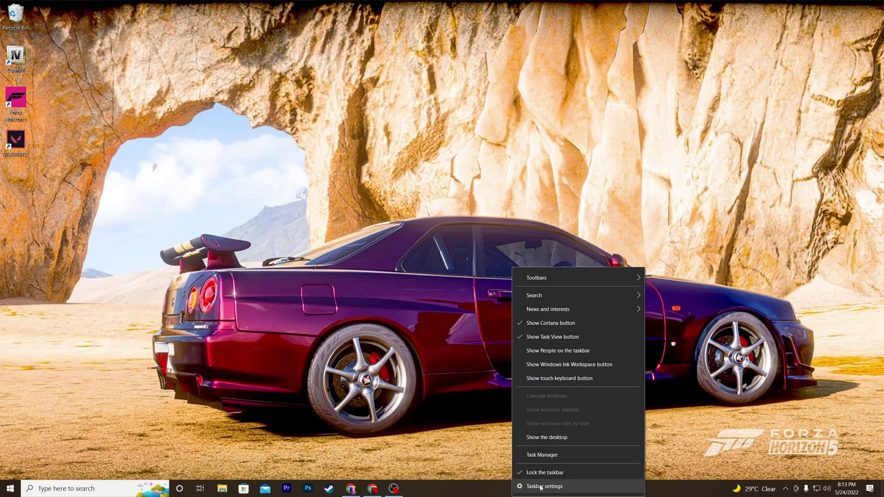
click(541, 455)
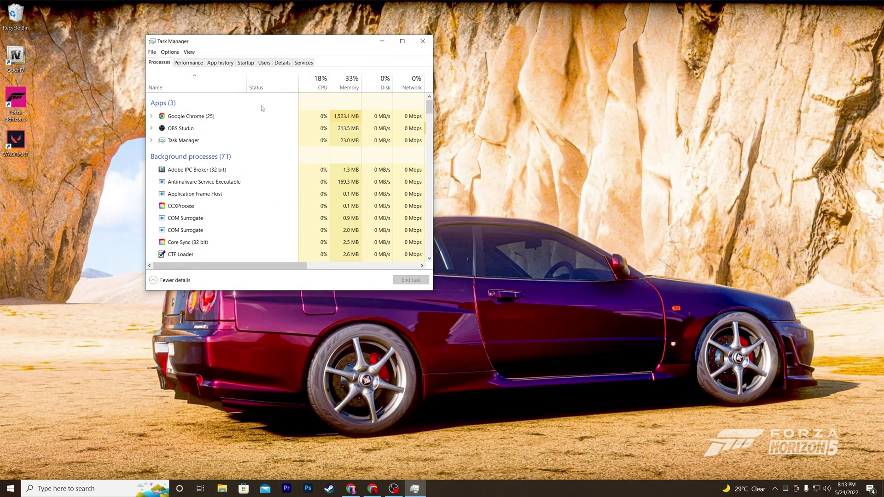
drag(211, 49, 381, 66)
click(357, 74)
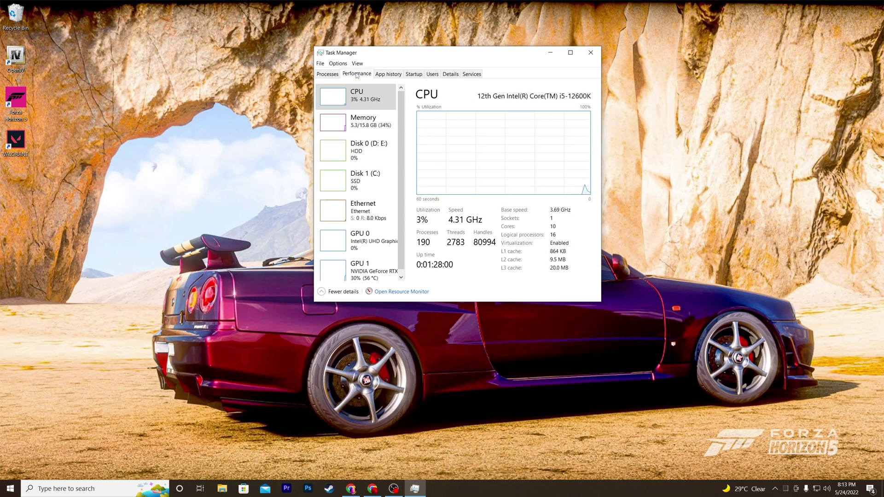
click(405, 292)
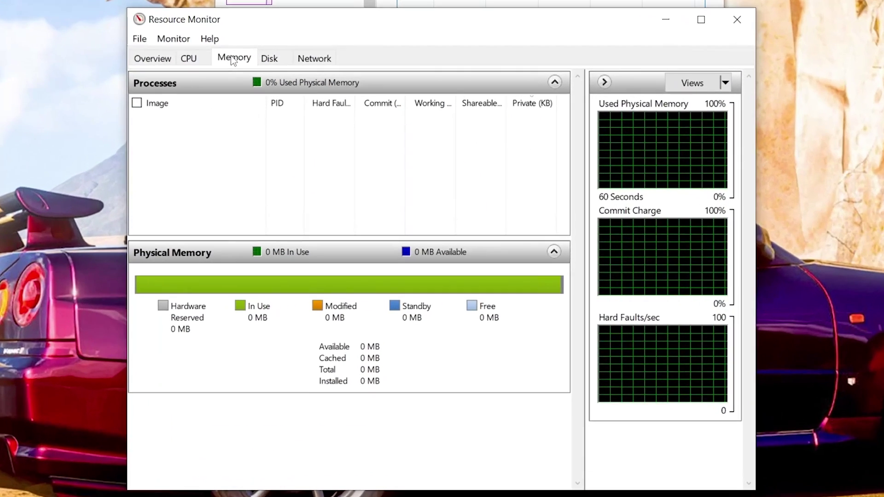